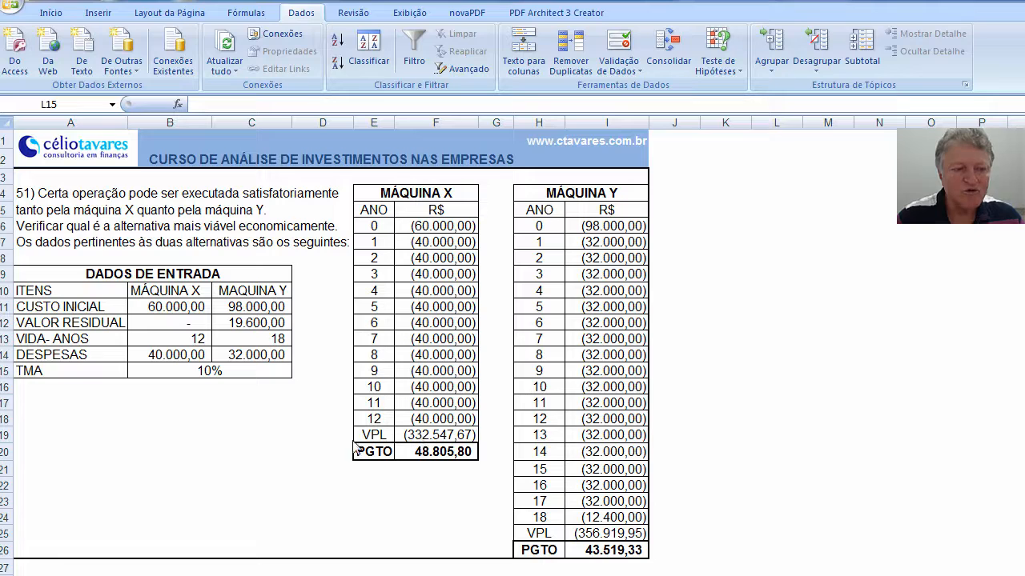
Calculate Máquina X's net present value in F19 with =VPL(B15;F7:F18)+F6.
{"action": "left_click", "coordinate": [428, 435]}
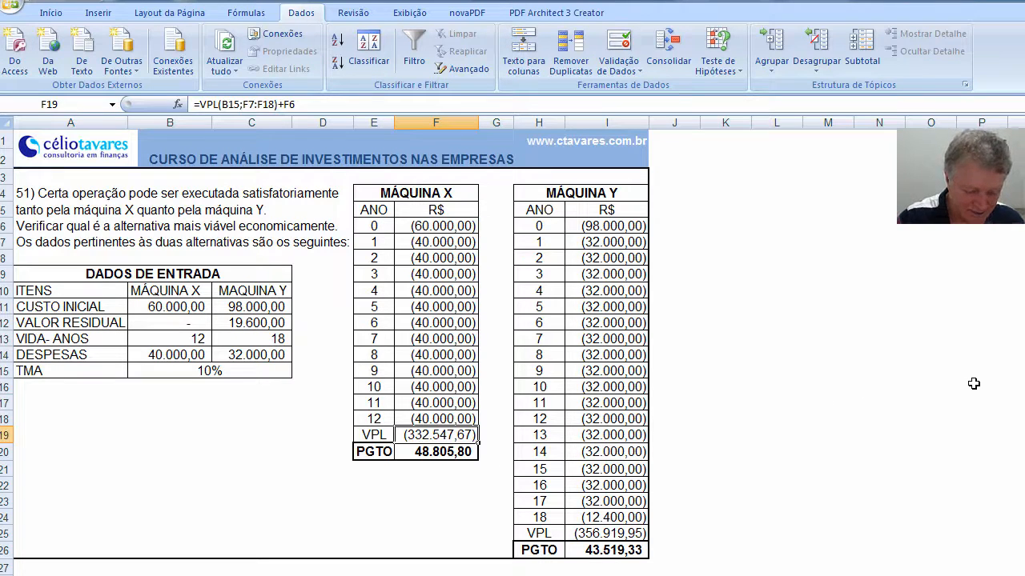
{"action": "type", "text": "=vp"}
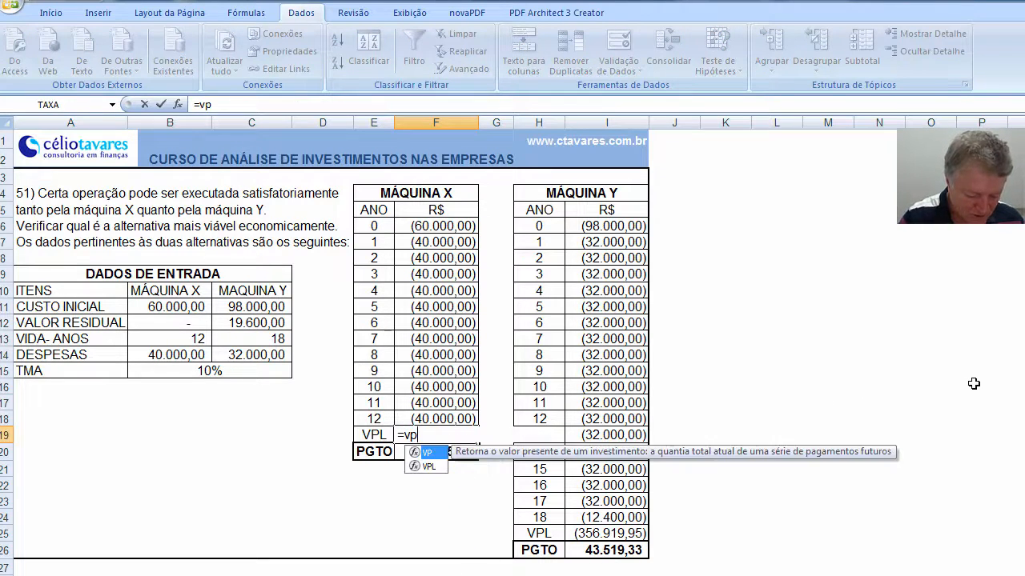
{"action": "type", "text": "l("}
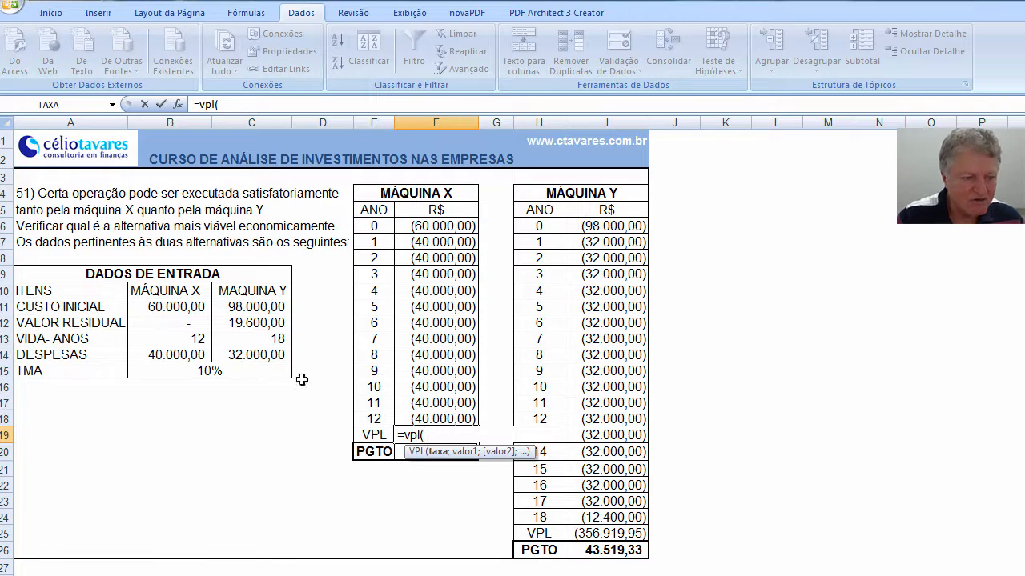
{"action": "left_click", "coordinate": [173, 367]}
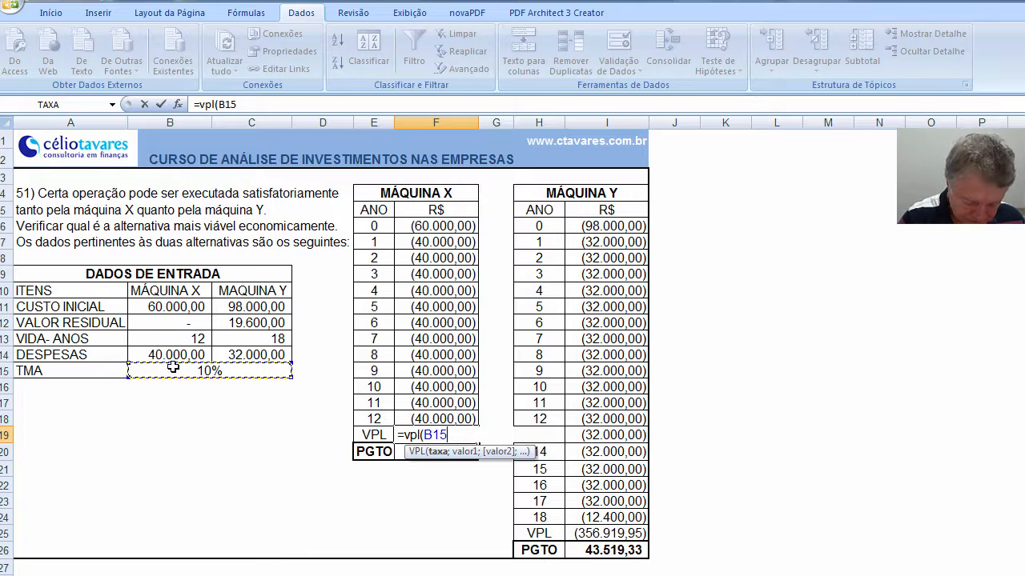
{"action": "type", "text": ";"}
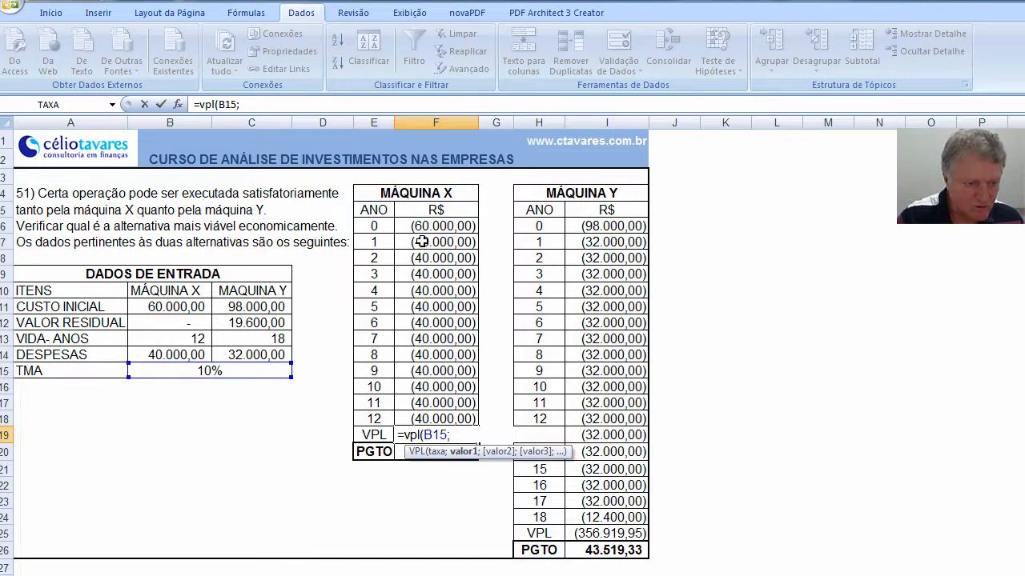
{"action": "left_click_drag", "start_coordinate": [422, 242], "coordinate": [430, 419]}
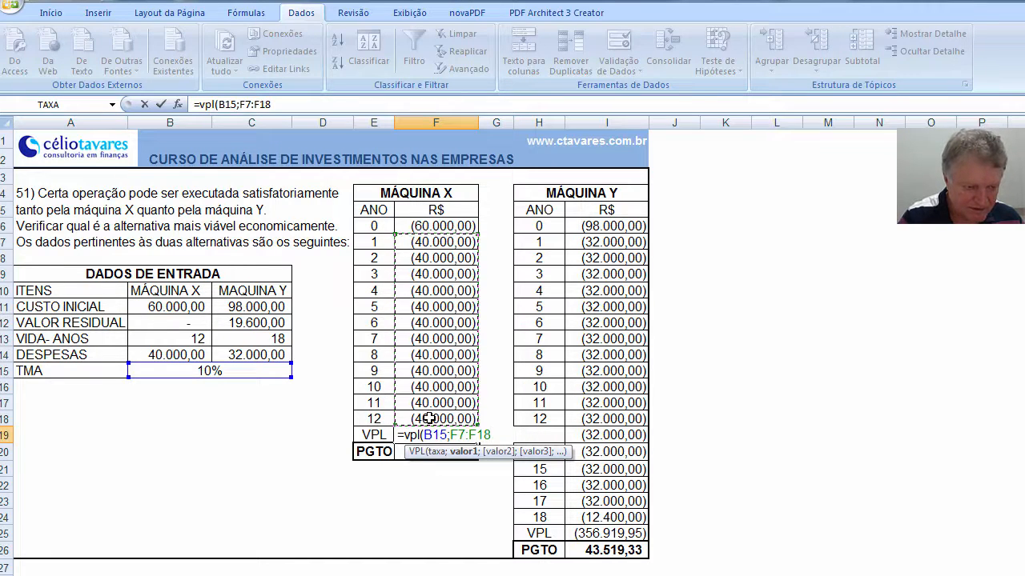
{"action": "type", "text": ")"}
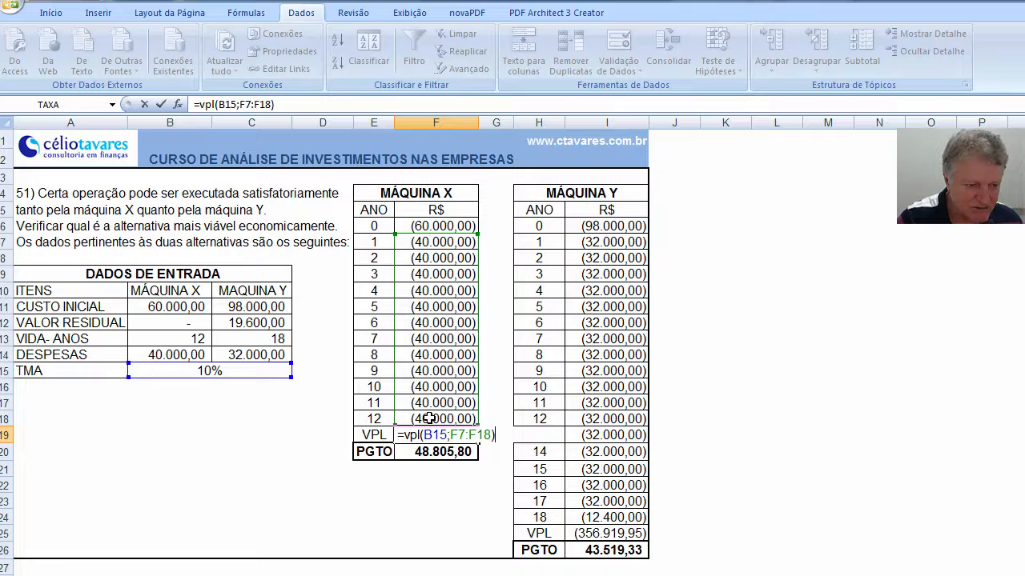
{"action": "type", "text": "+"}
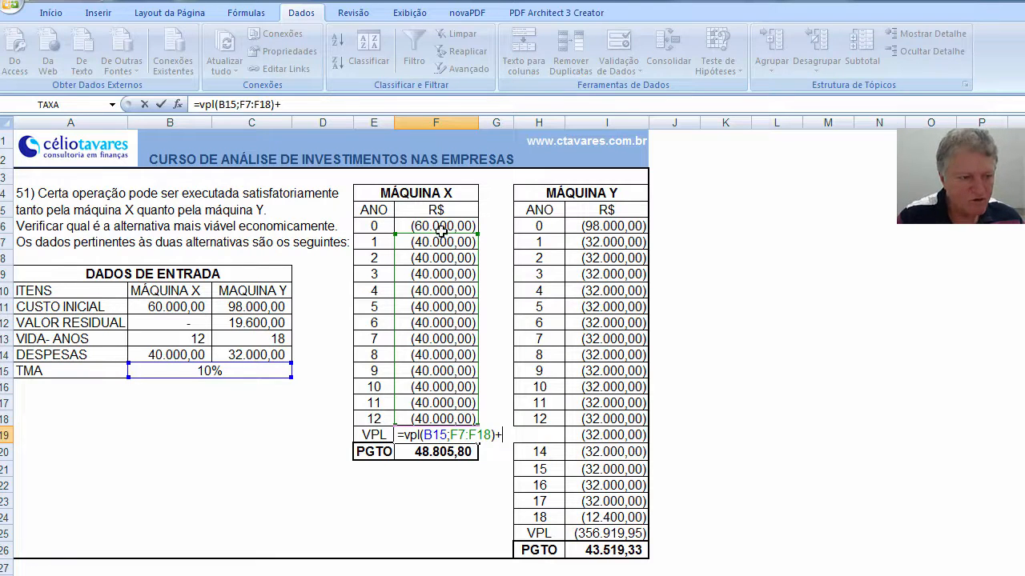
{"action": "left_click", "coordinate": [439, 225]}
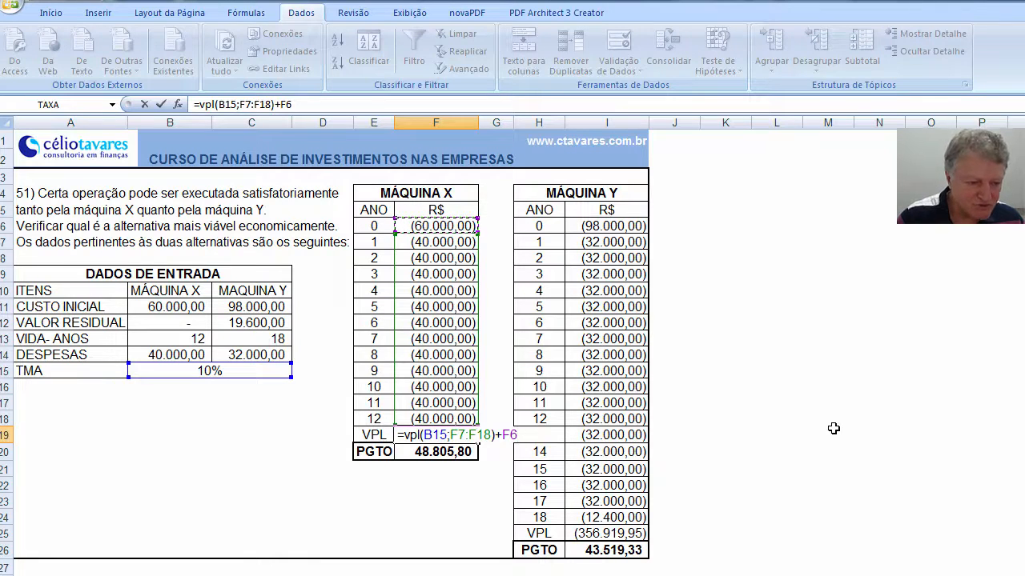
{"action": "key", "text": "Return"}
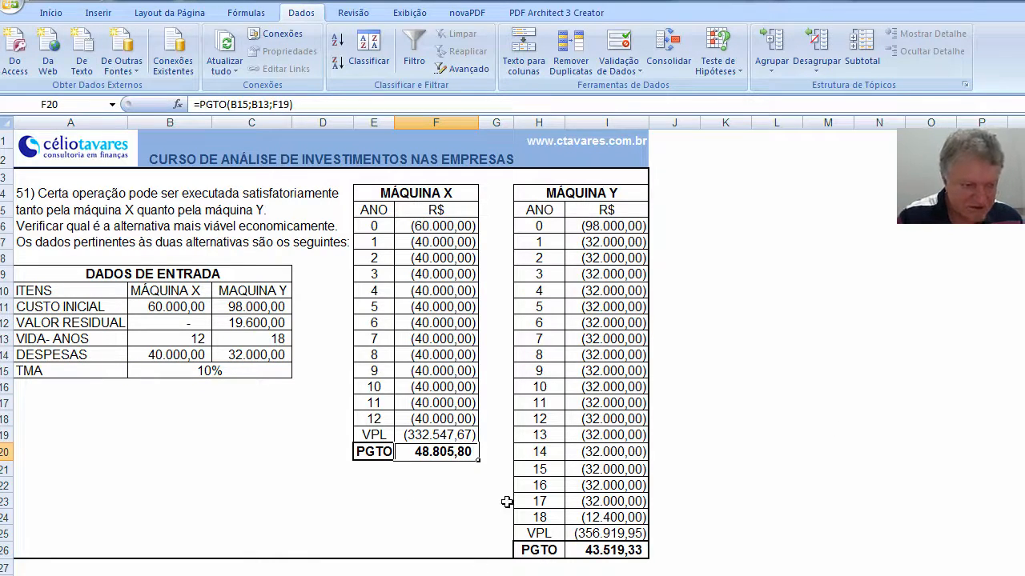
Compare the VPL cells of Máquina X (F19) and Máquina Y (I25).
{"action": "left_click", "coordinate": [445, 432]}
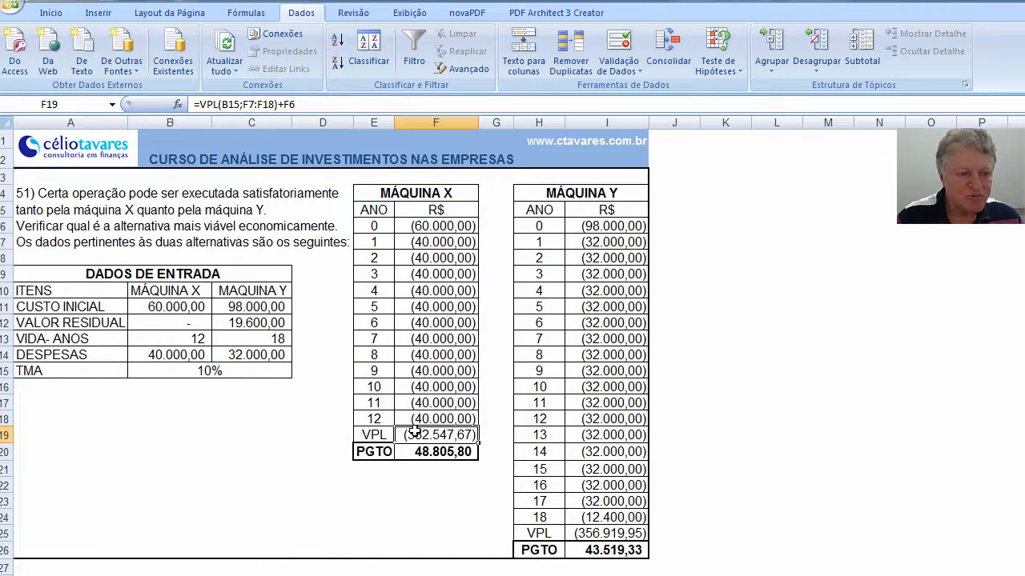
{"action": "left_click", "coordinate": [599, 532]}
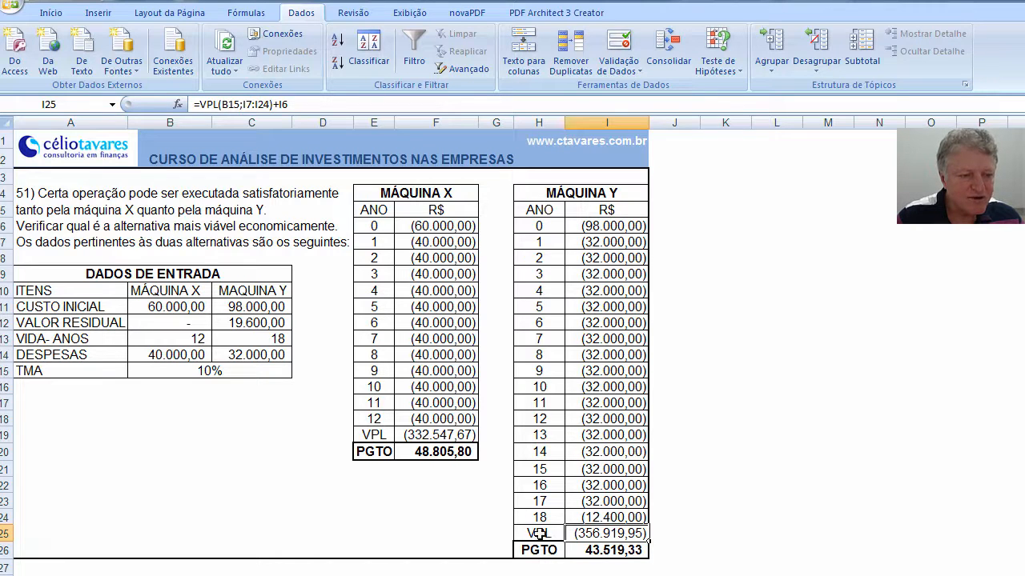
{"action": "left_click", "coordinate": [441, 435]}
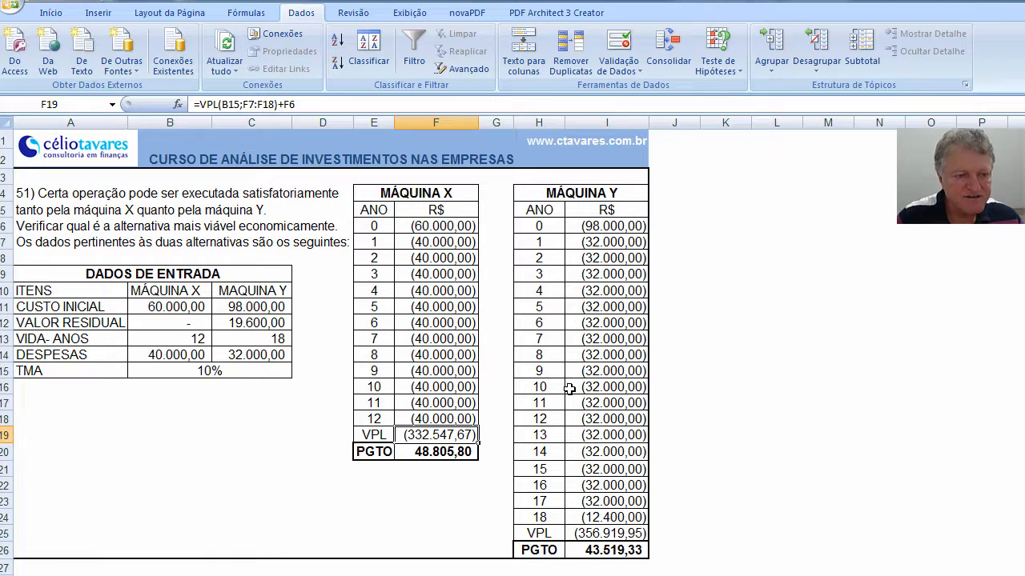
Calculate Máquina X's equivalent annual payment in F20 with =PGTO(B15;B13;F19).
{"action": "left_click", "coordinate": [433, 452]}
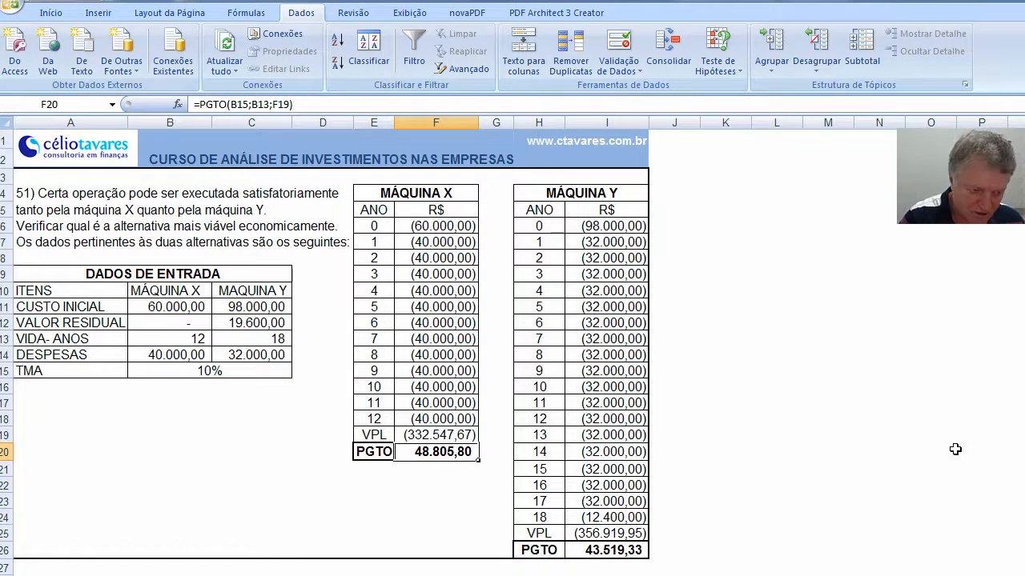
{"action": "type", "text": "=p"}
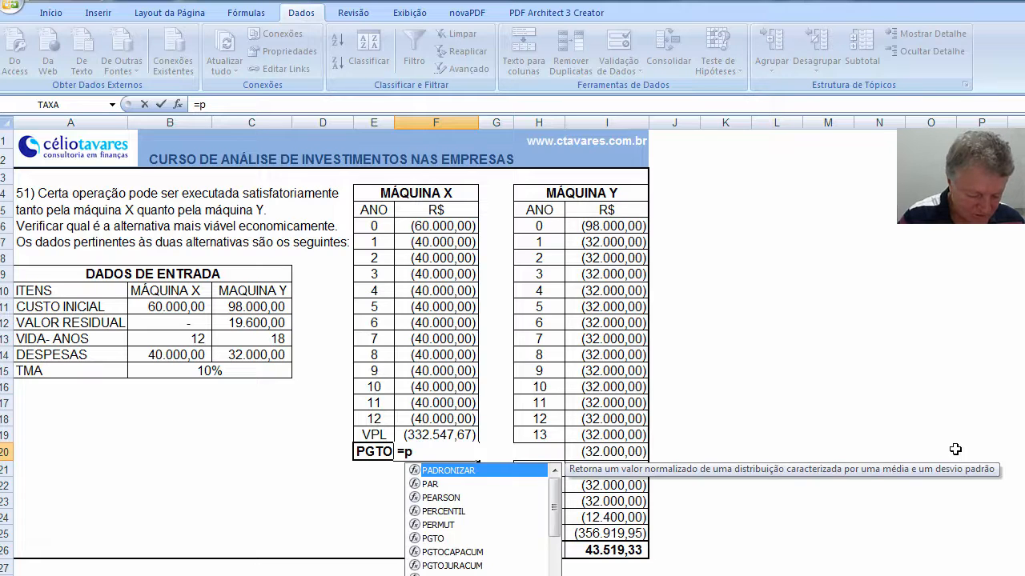
{"action": "type", "text": "gto("}
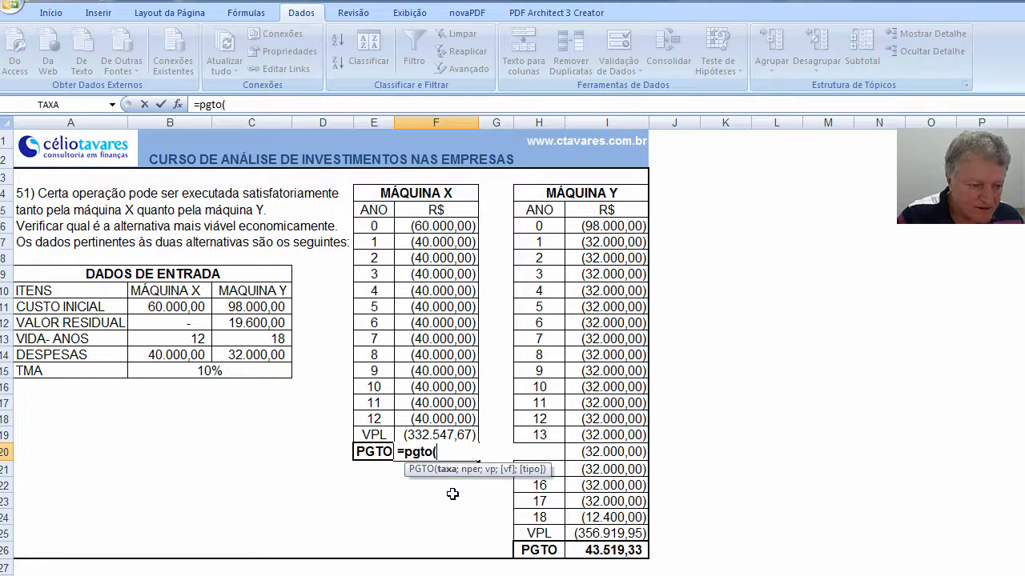
{"action": "left_click", "coordinate": [161, 368]}
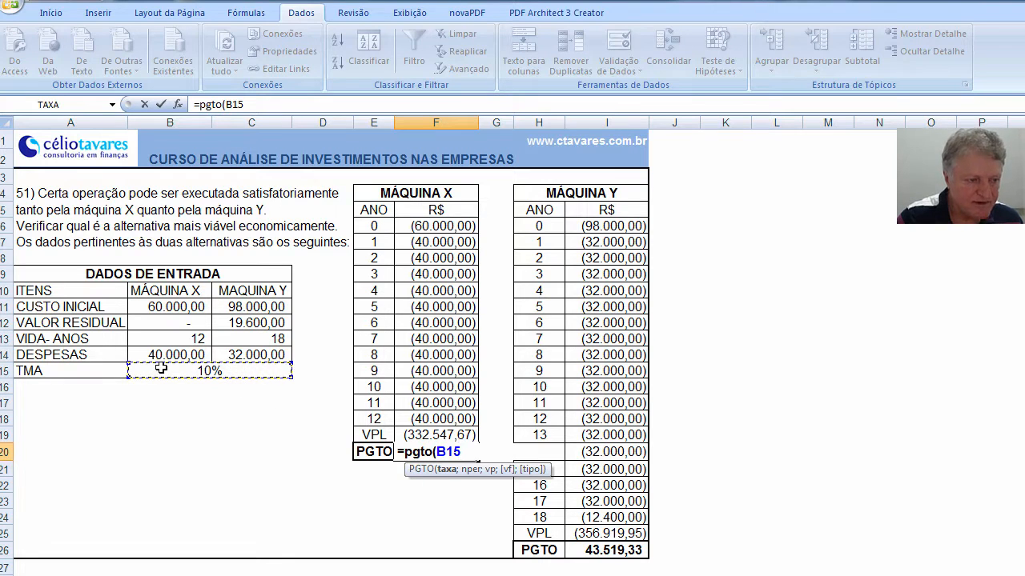
{"action": "type", "text": ";"}
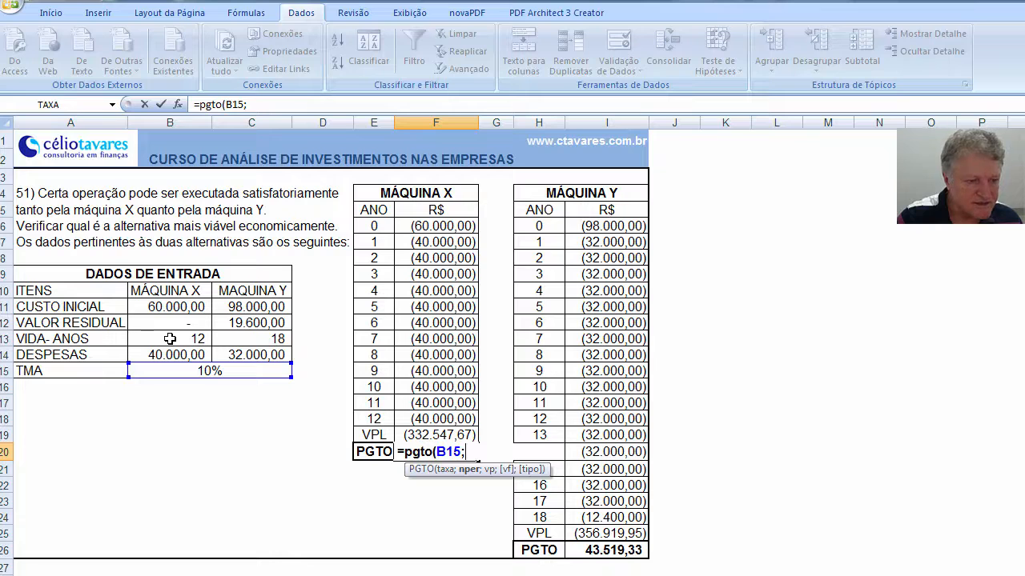
{"action": "left_click", "coordinate": [169, 338]}
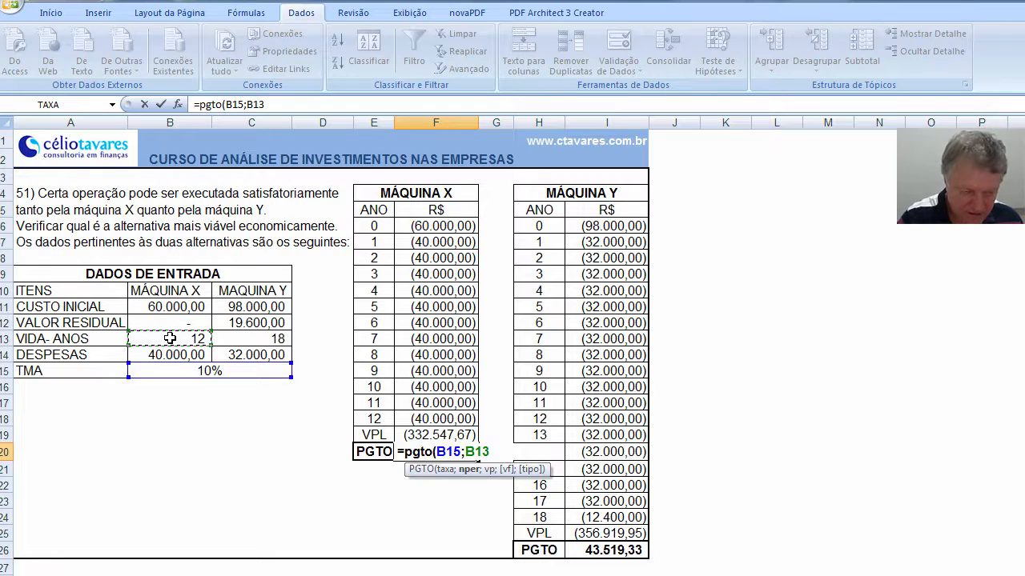
{"action": "type", "text": ";"}
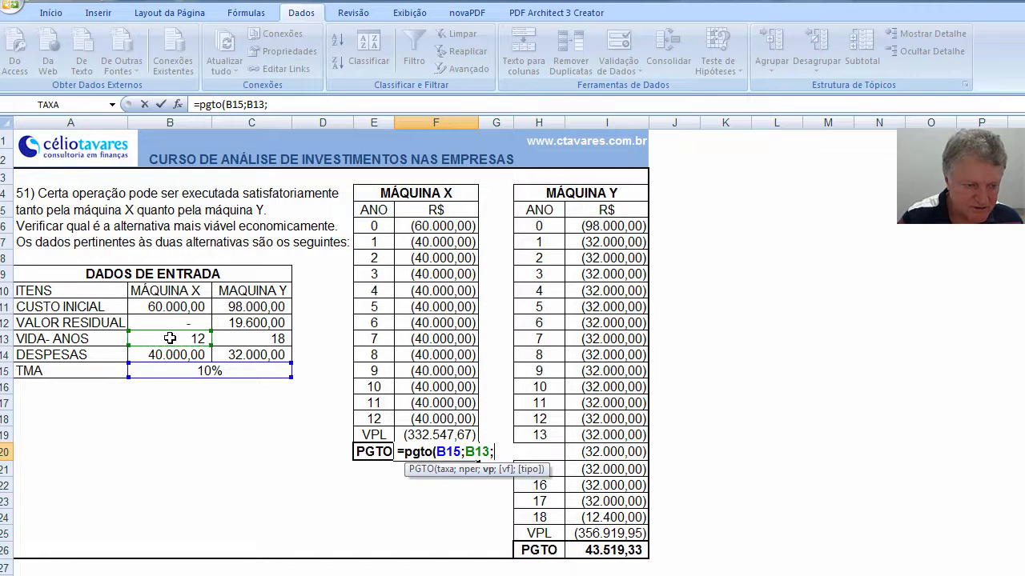
{"action": "left_click", "coordinate": [432, 433]}
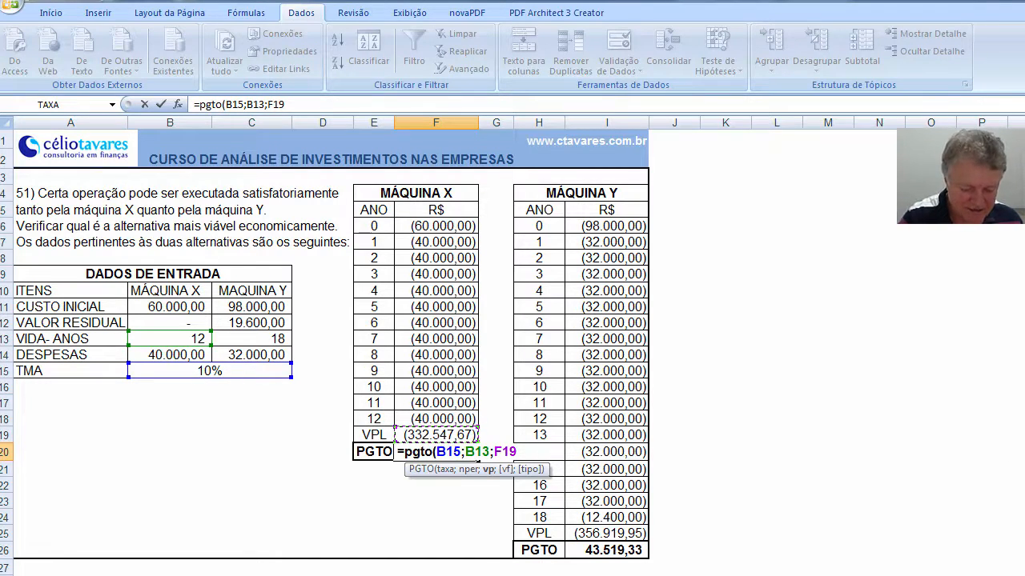
{"action": "type", "text": ")"}
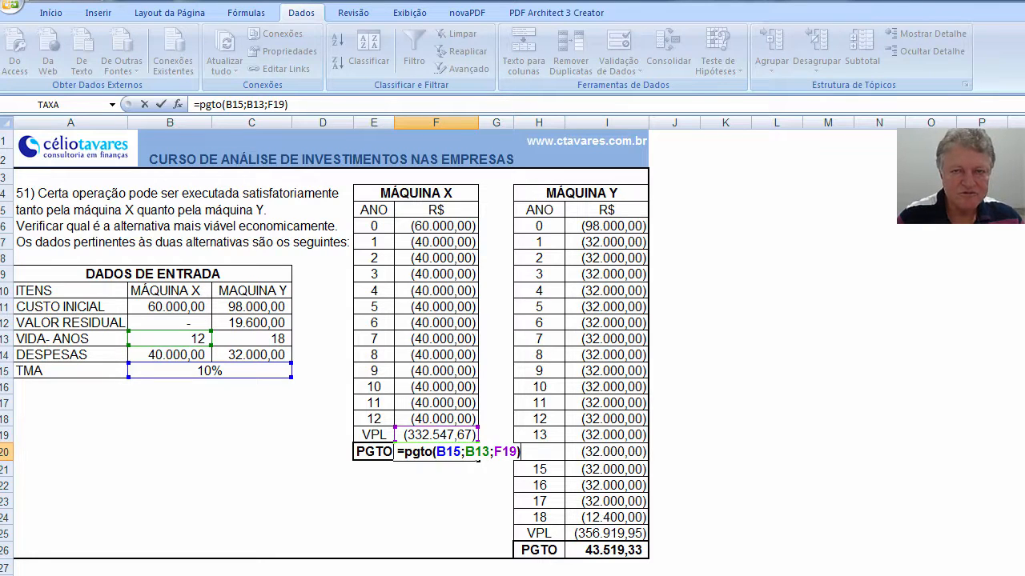
{"action": "key", "text": "Return"}
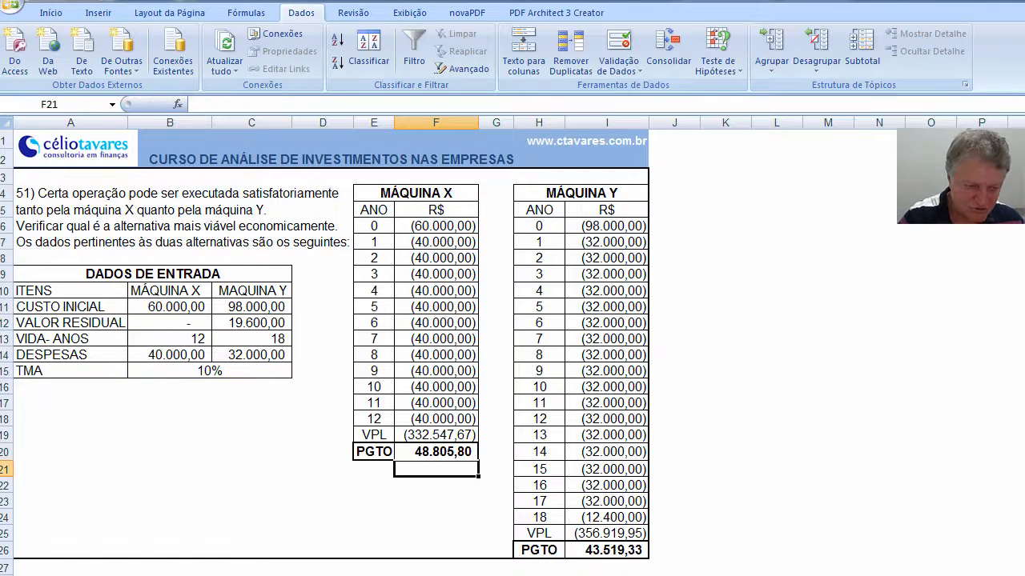
Compare the PGTO formulas and annual costs of Máquina X (F20) and Máquina Y (I26).
{"action": "left_click", "coordinate": [429, 451]}
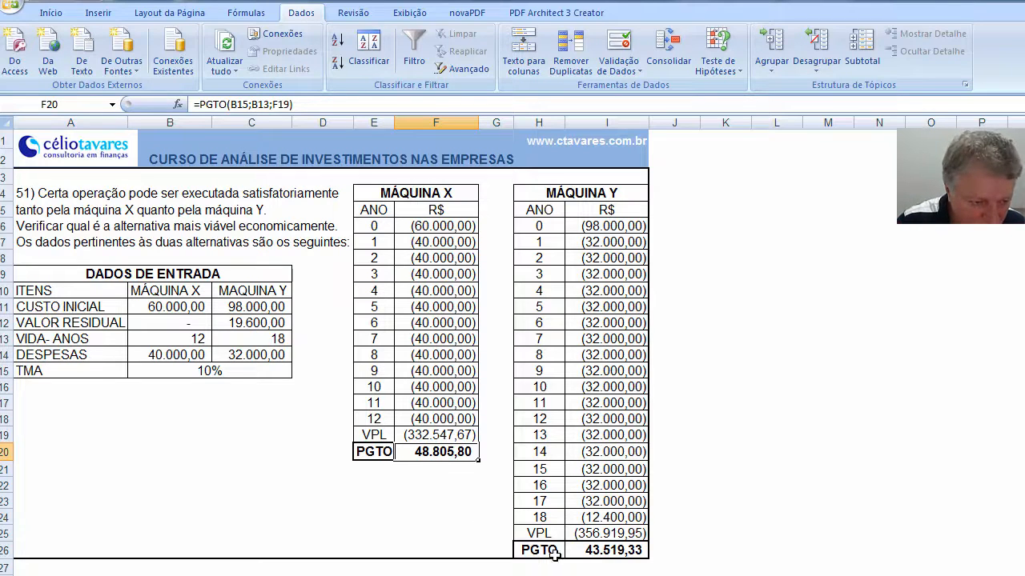
{"action": "left_click", "coordinate": [594, 552]}
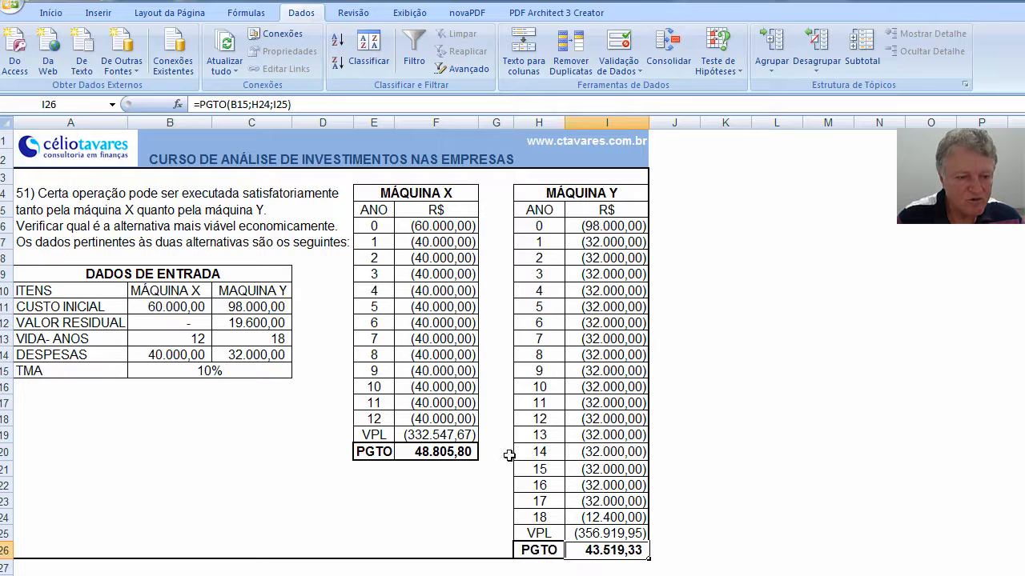
{"action": "left_click", "coordinate": [423, 453]}
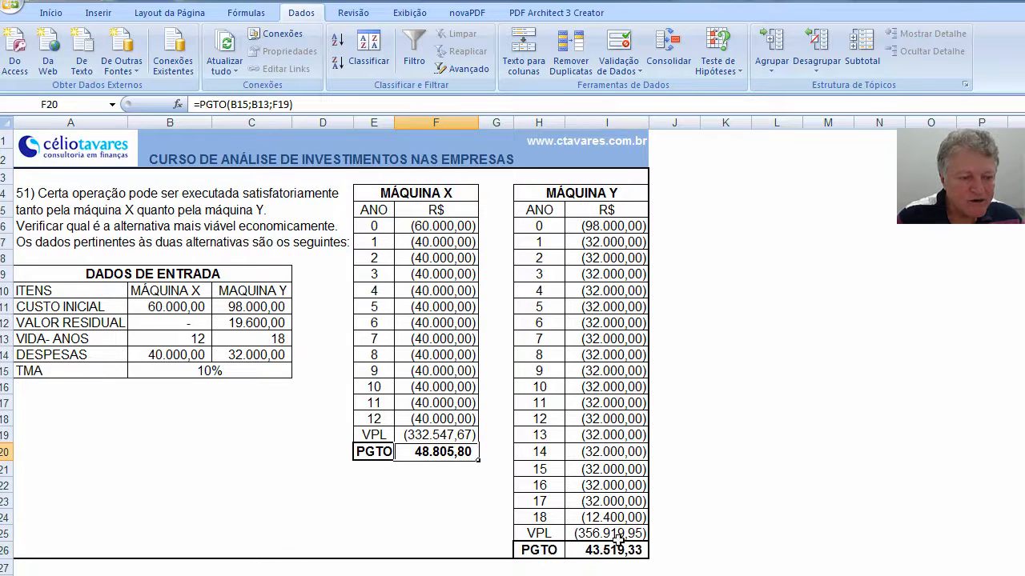
{"action": "left_click", "coordinate": [632, 551]}
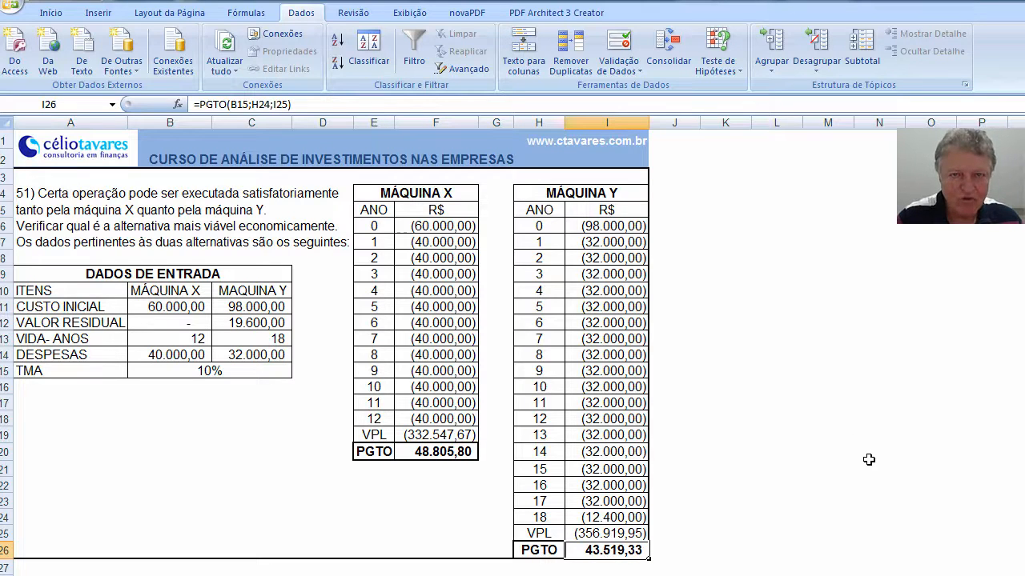
{"action": "left_click", "coordinate": [431, 453]}
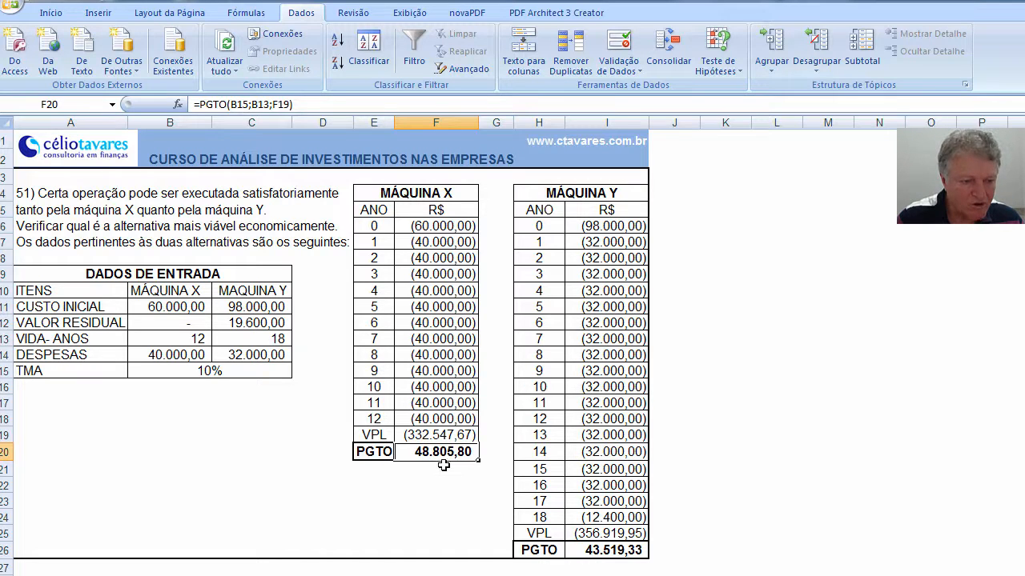
{"action": "left_click", "coordinate": [599, 551]}
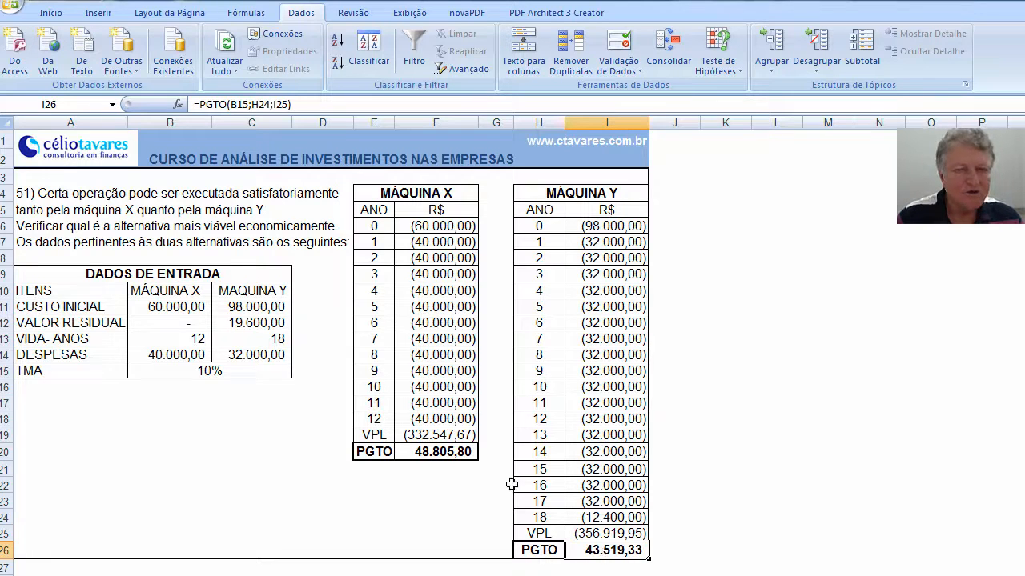
{"action": "left_click", "coordinate": [413, 452]}
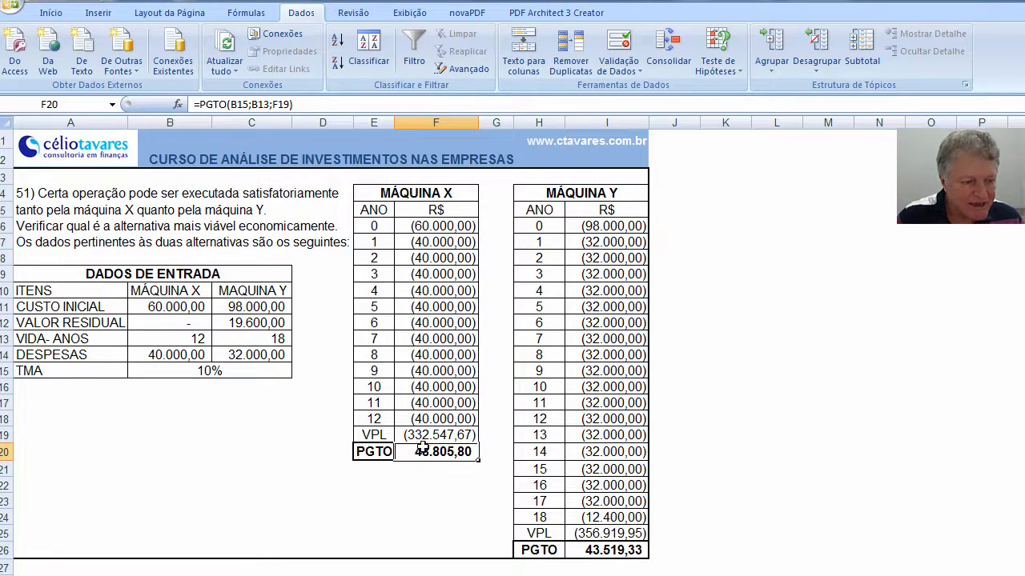
Run goal seek setting F20 to 43519,33 by changing Máquina X's initial cost in B11, and discard the solution after reading it.
{"action": "left_click", "coordinate": [161, 309]}
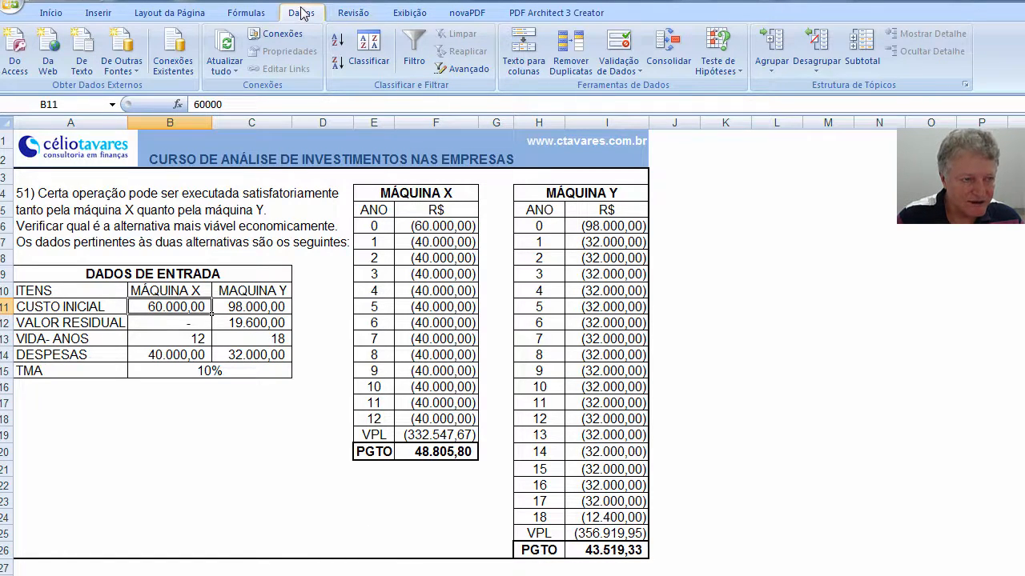
{"action": "left_click", "coordinate": [717, 62]}
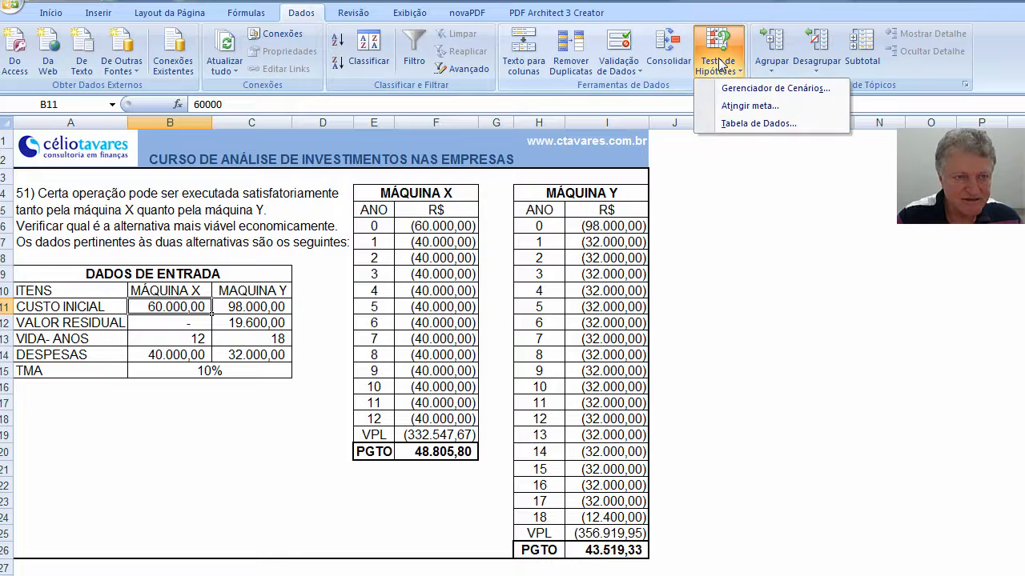
{"action": "left_click", "coordinate": [751, 107]}
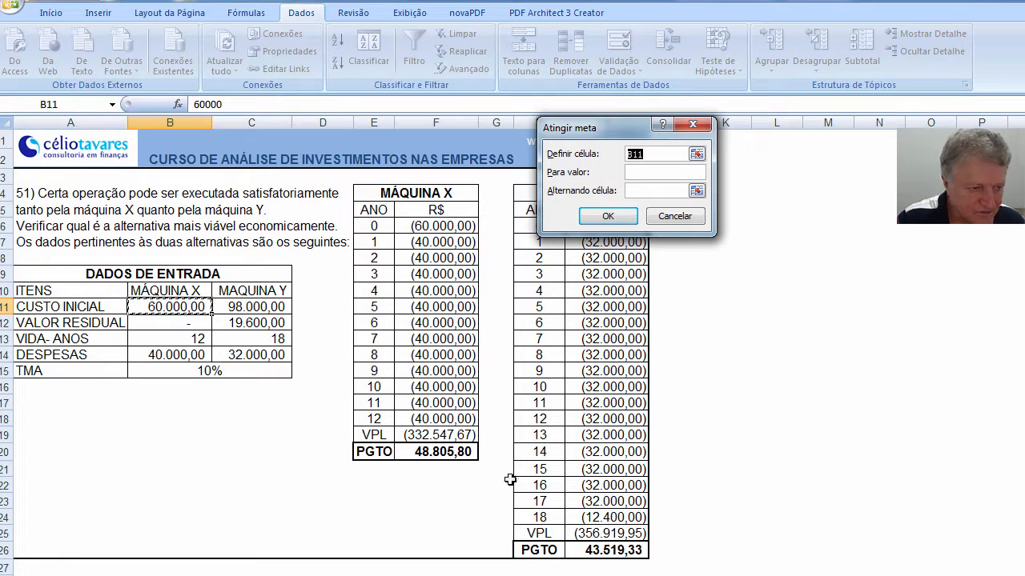
{"action": "left_click", "coordinate": [437, 453]}
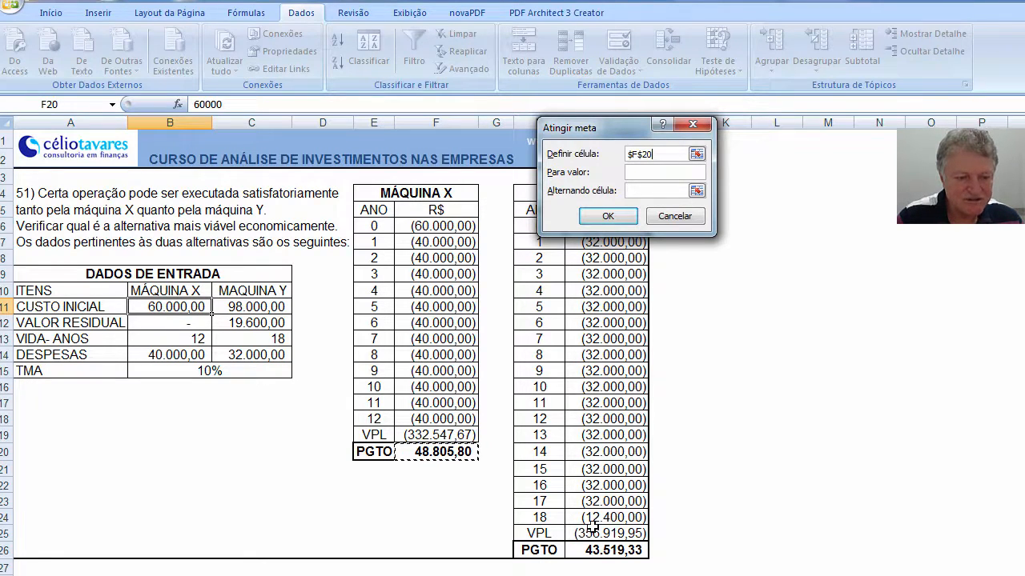
{"action": "left_click", "coordinate": [650, 173]}
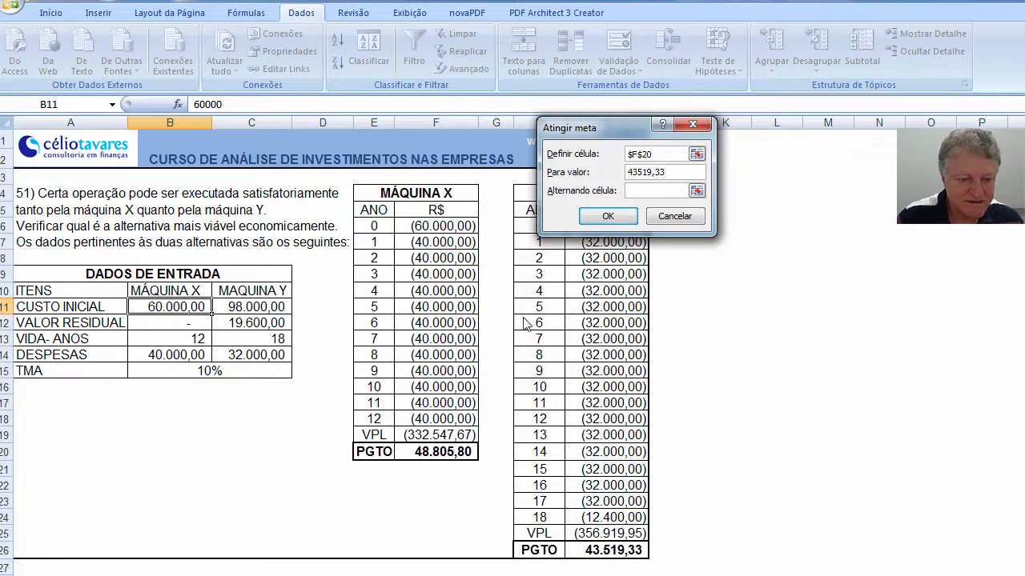
{"action": "left_click", "coordinate": [156, 310]}
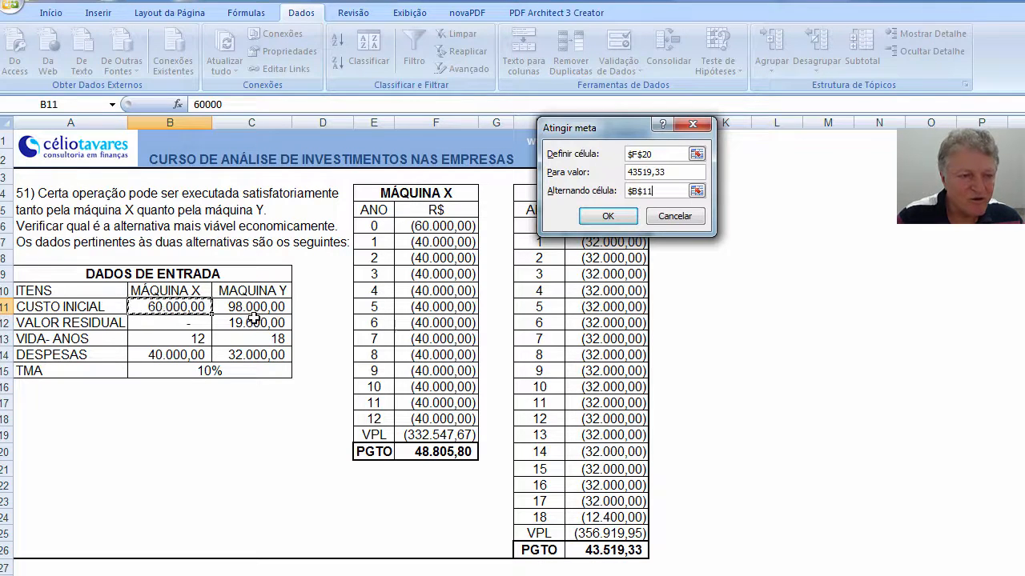
{"action": "left_click", "coordinate": [606, 218]}
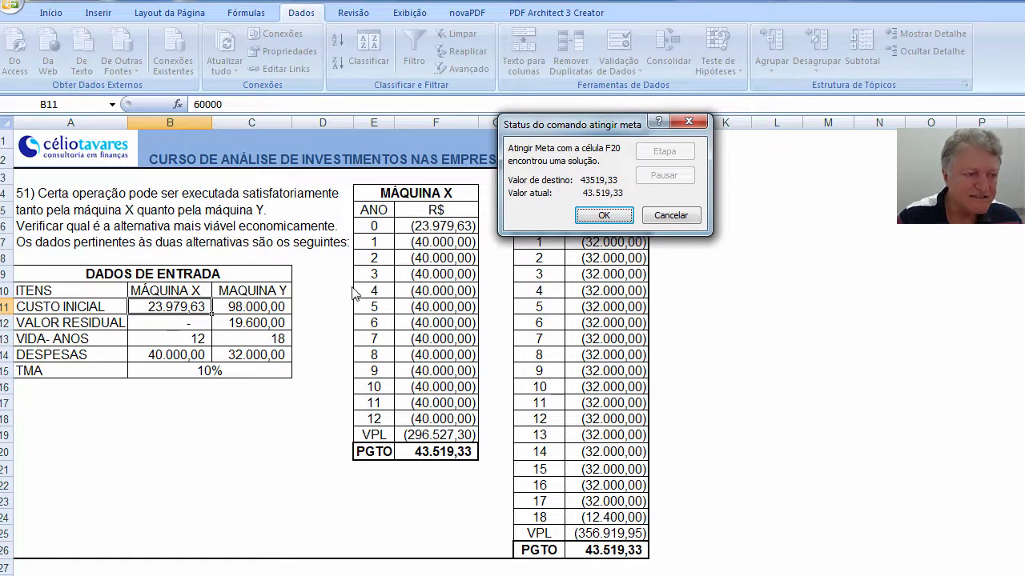
{"action": "left_click", "coordinate": [670, 216]}
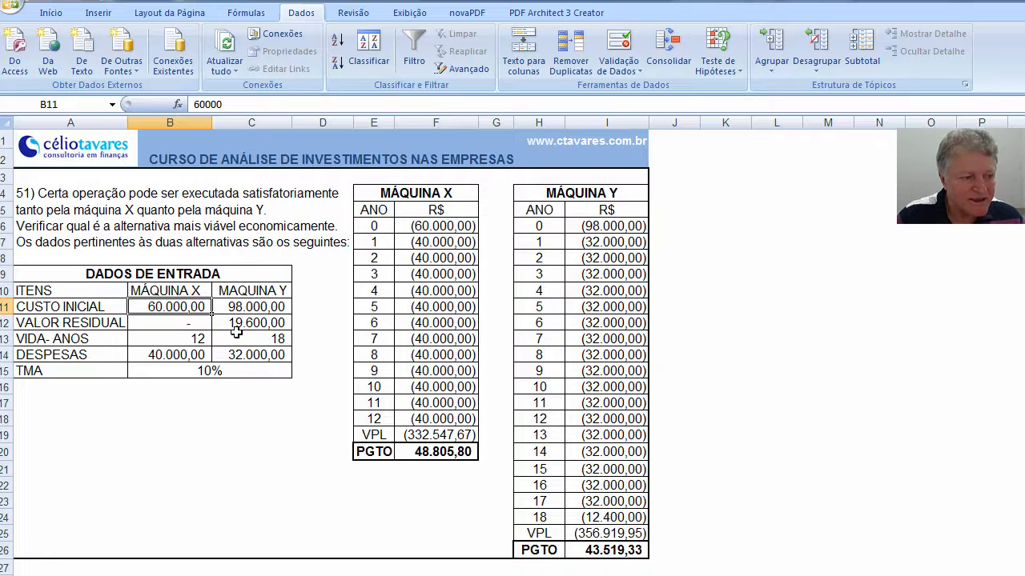
Run goal seek setting F20 to 43519,33 by changing Máquina X's expenses in B14, and restore the original values after reading the solution.
{"action": "left_click", "coordinate": [171, 354]}
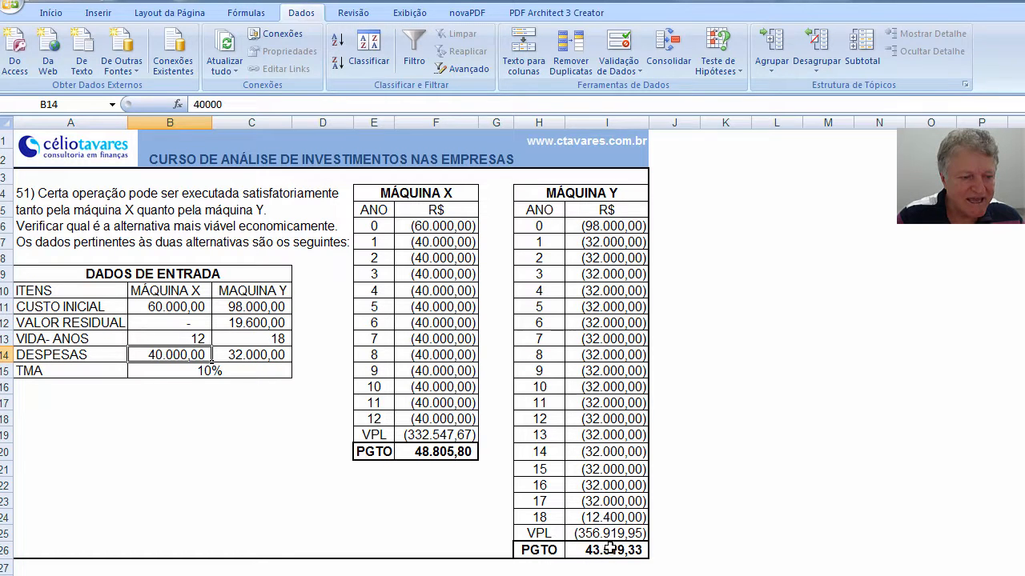
{"action": "left_click", "coordinate": [441, 453]}
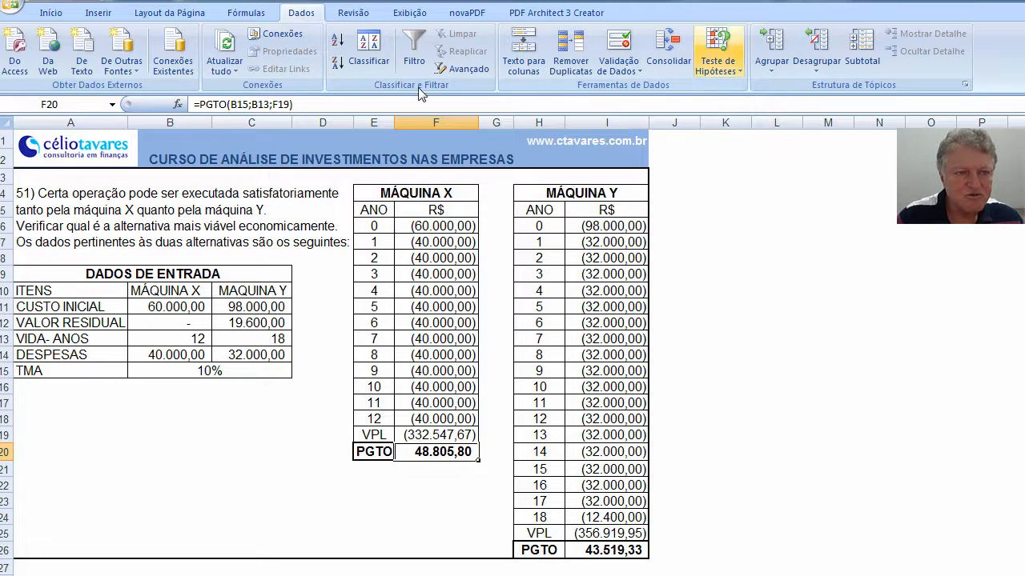
{"action": "left_click", "coordinate": [716, 68]}
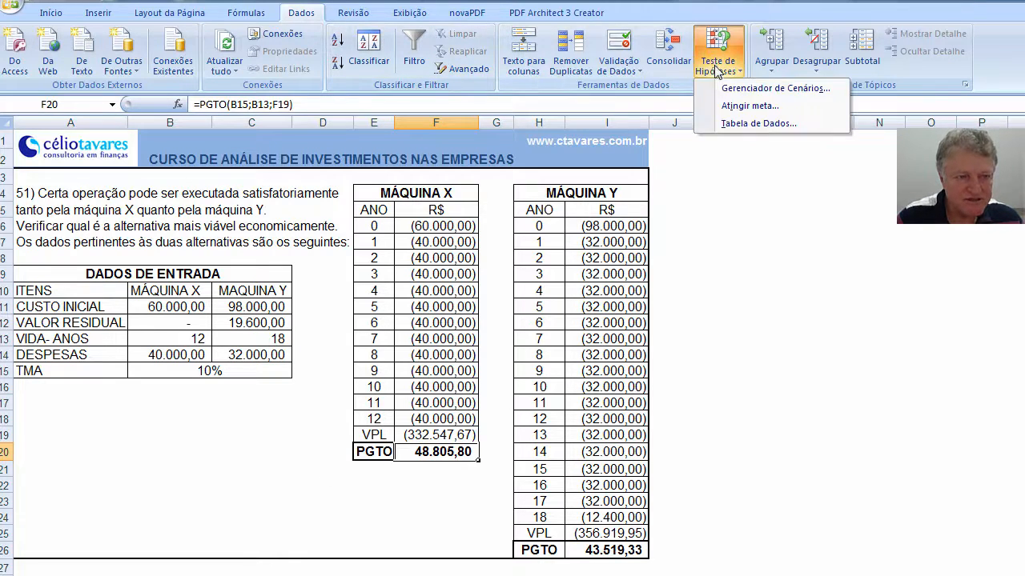
{"action": "left_click", "coordinate": [735, 106]}
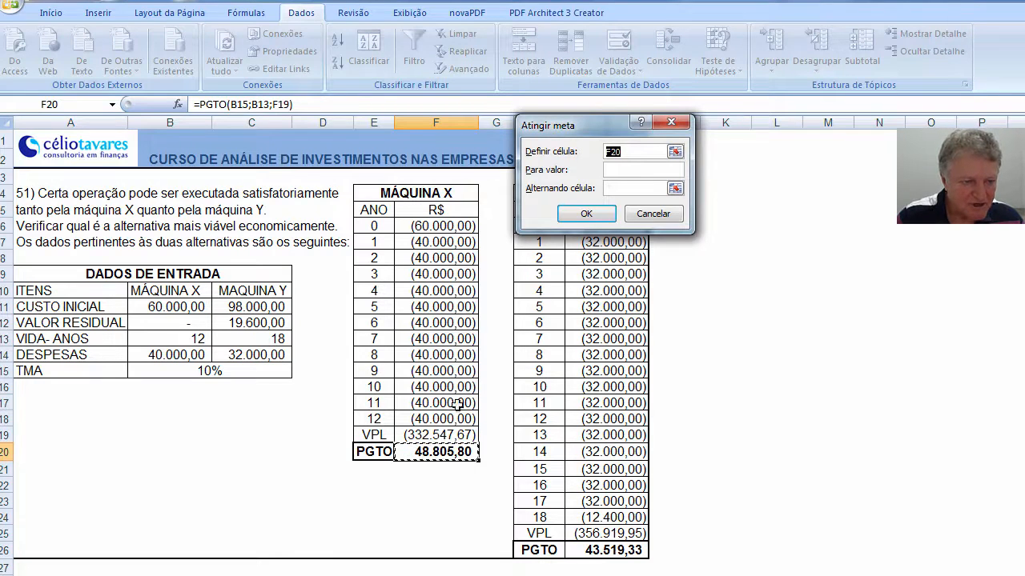
{"action": "left_click", "coordinate": [619, 171]}
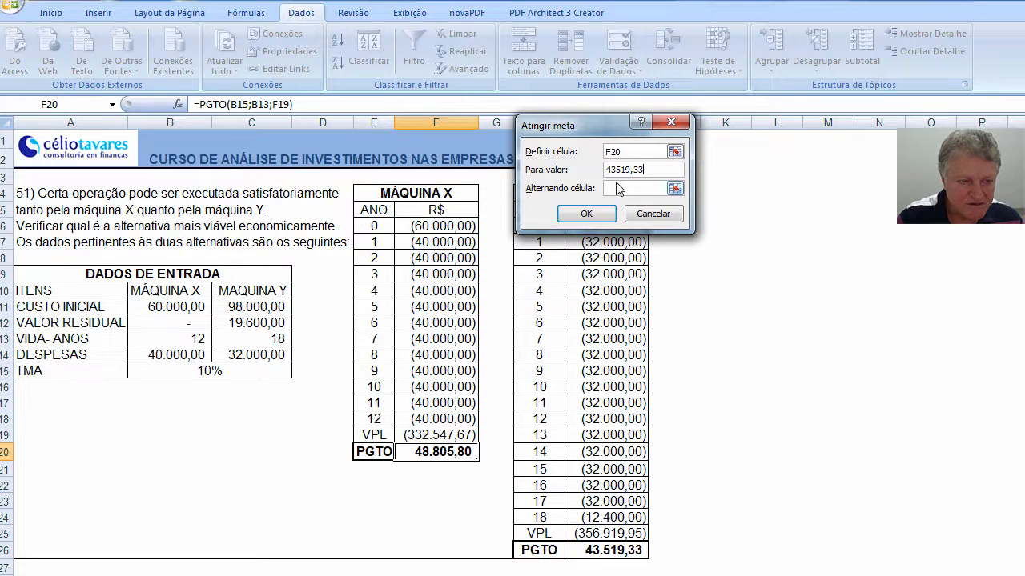
{"action": "left_click", "coordinate": [171, 355]}
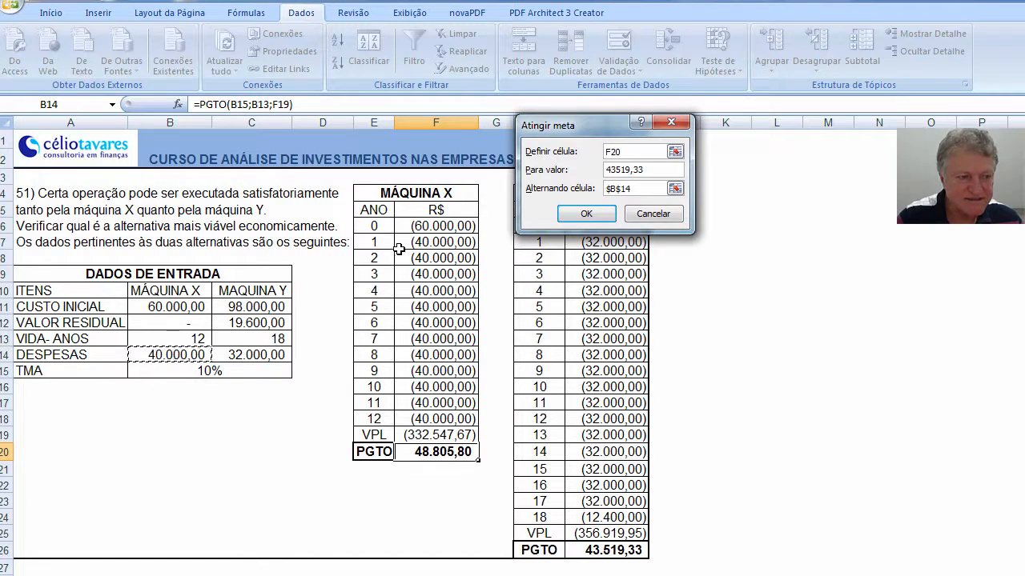
{"action": "left_click", "coordinate": [584, 215]}
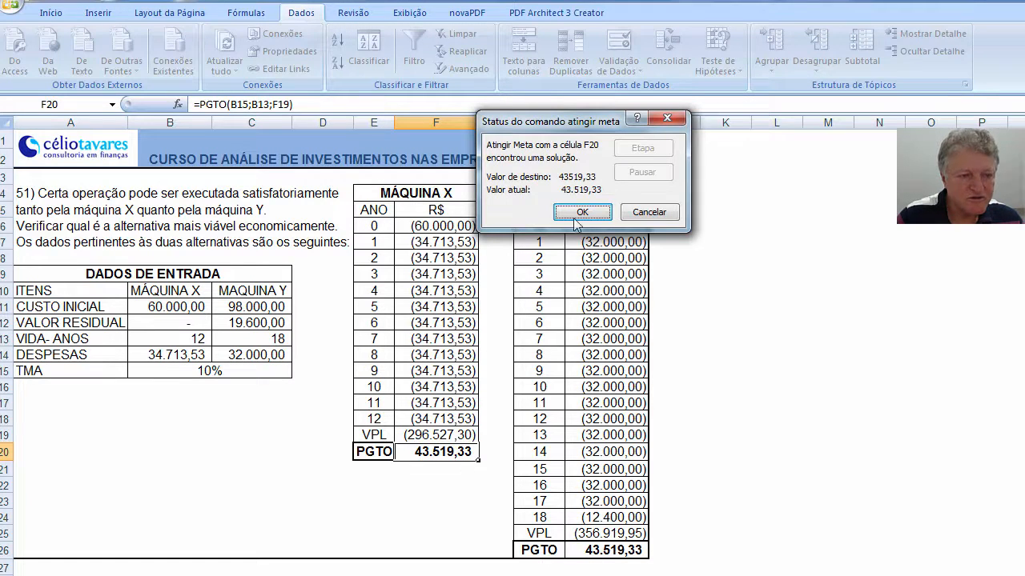
{"action": "left_click", "coordinate": [650, 214]}
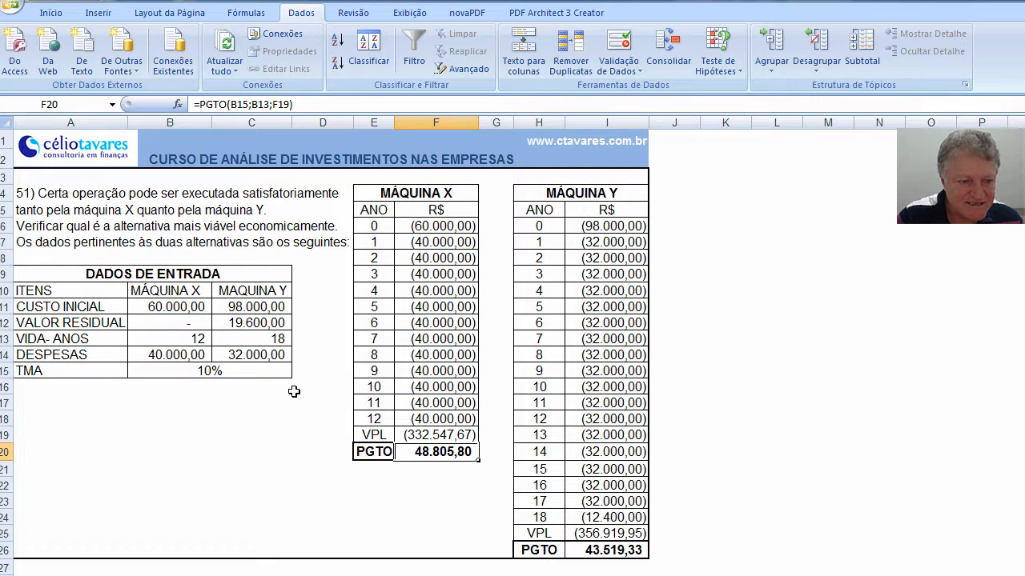